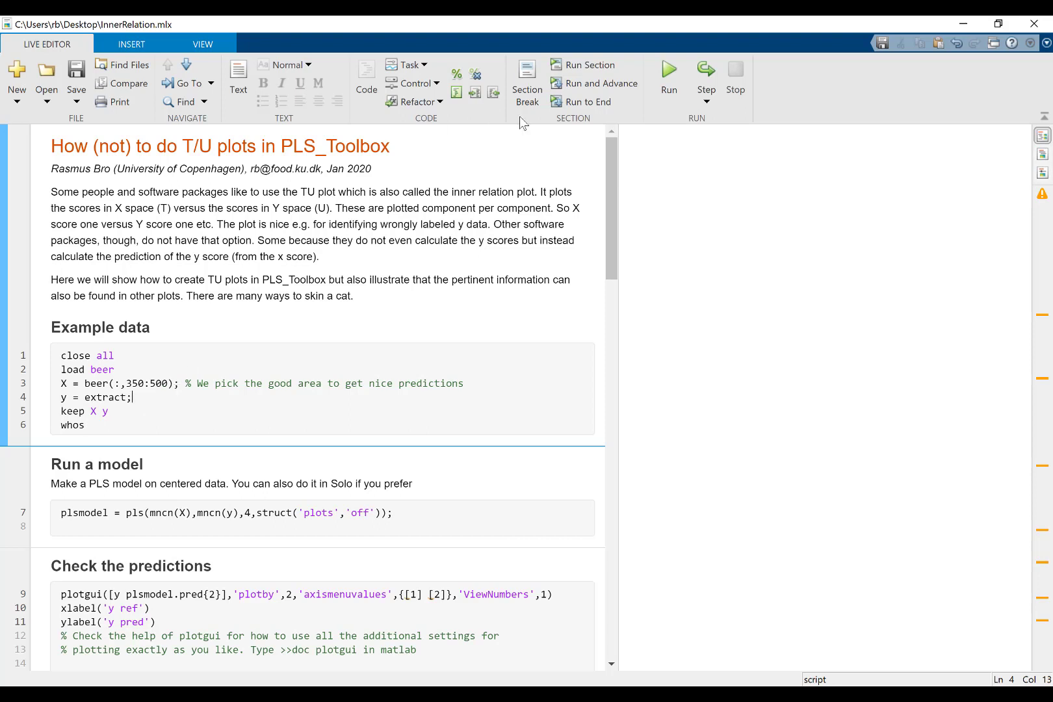
click(577, 69)
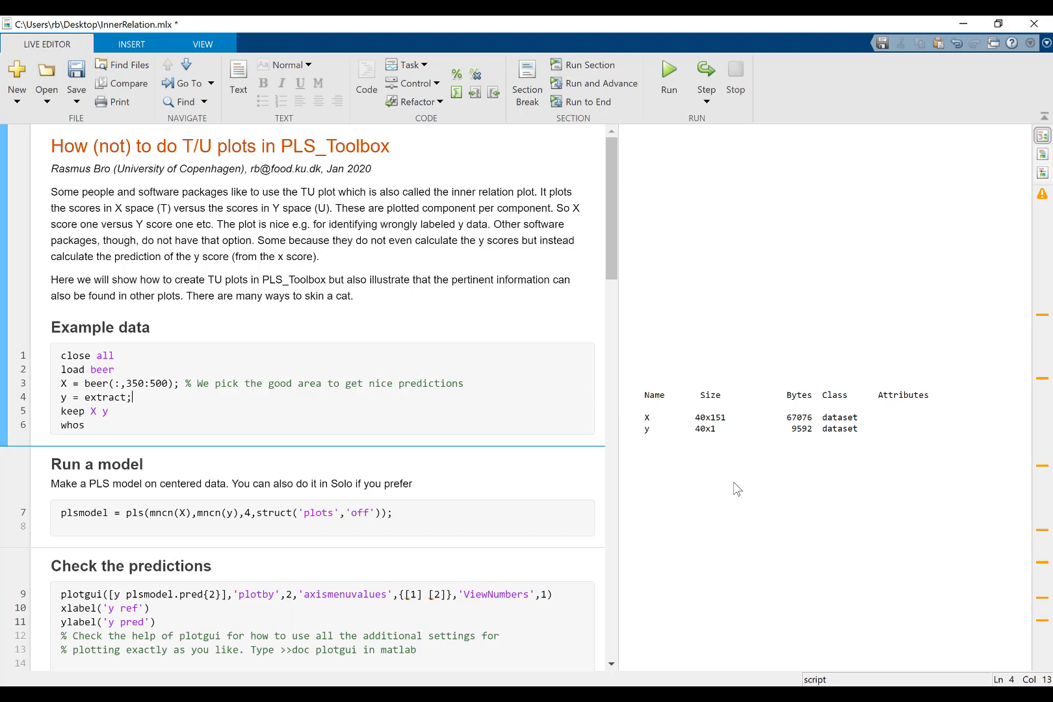
Run the Run a model section to fit a 4-component PLS model capturing 99.66% Y-block variance.
click(546, 482)
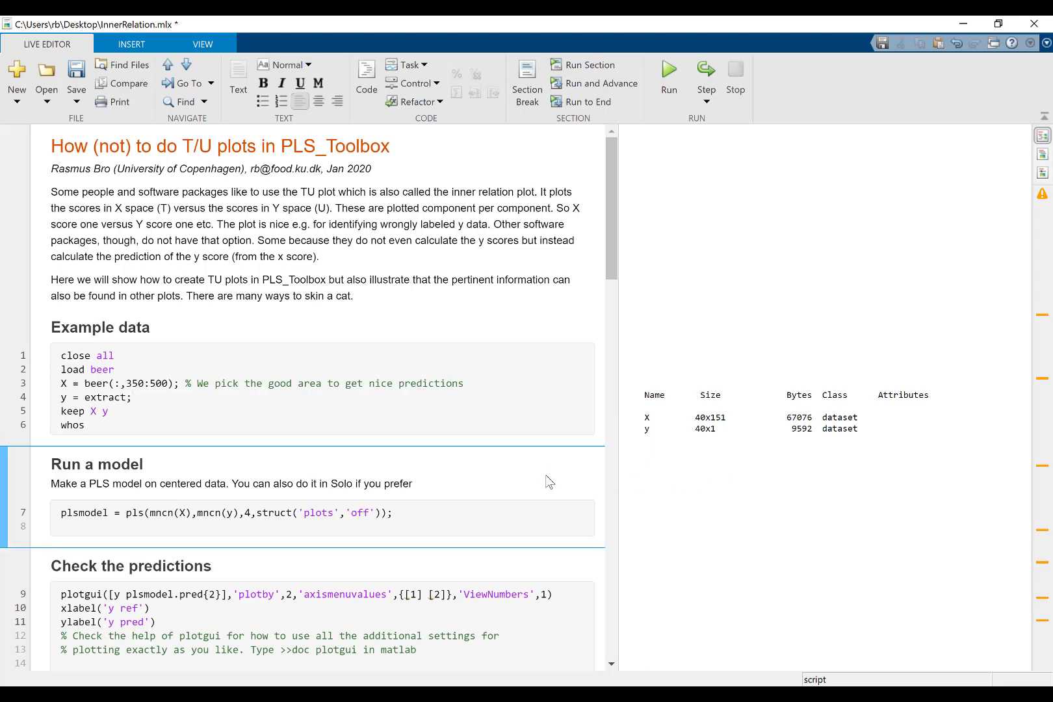
click(583, 67)
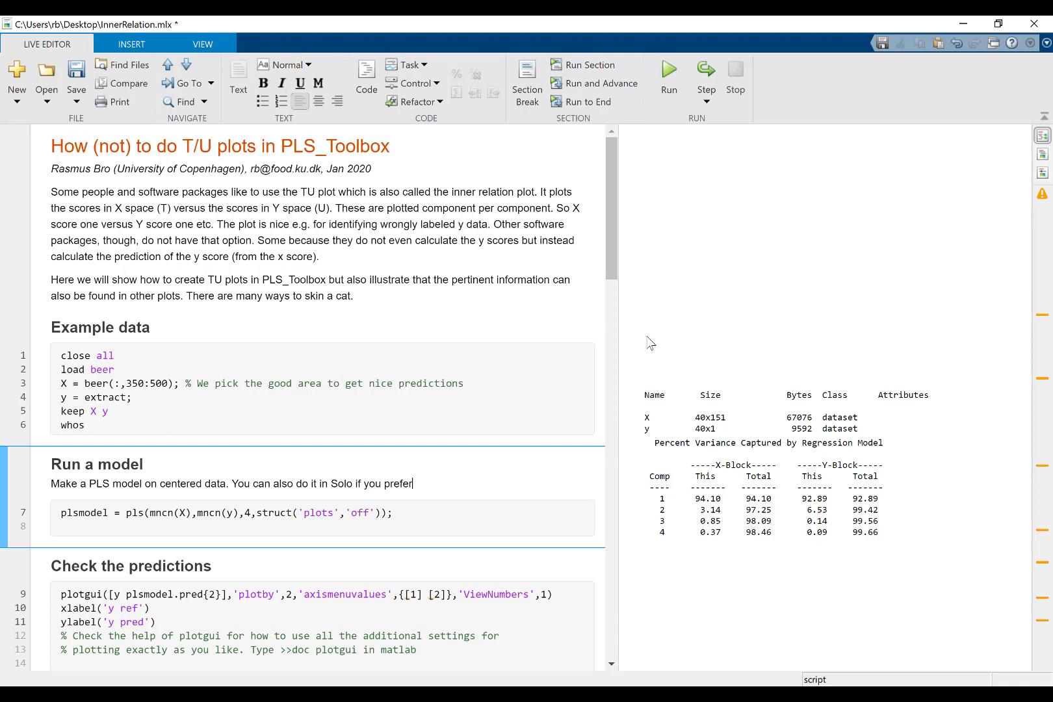
drag(616, 275, 617, 372)
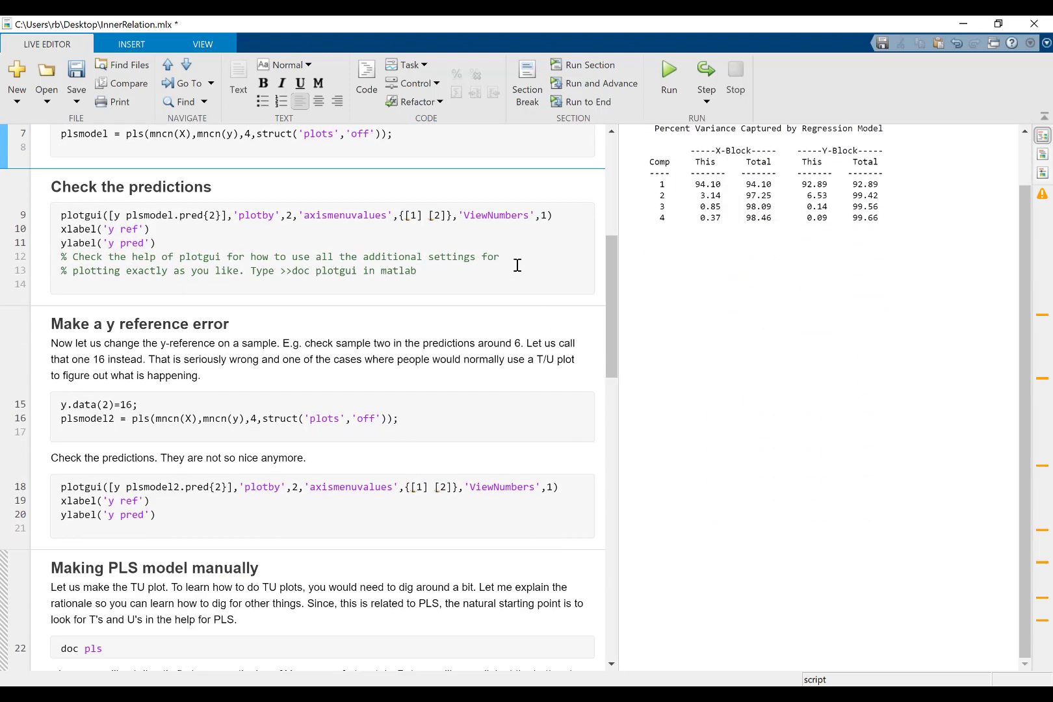
Plot y pred against y ref for the PLS predictions, then minimize the Figure 1 and PlotGUI windows.
click(517, 265)
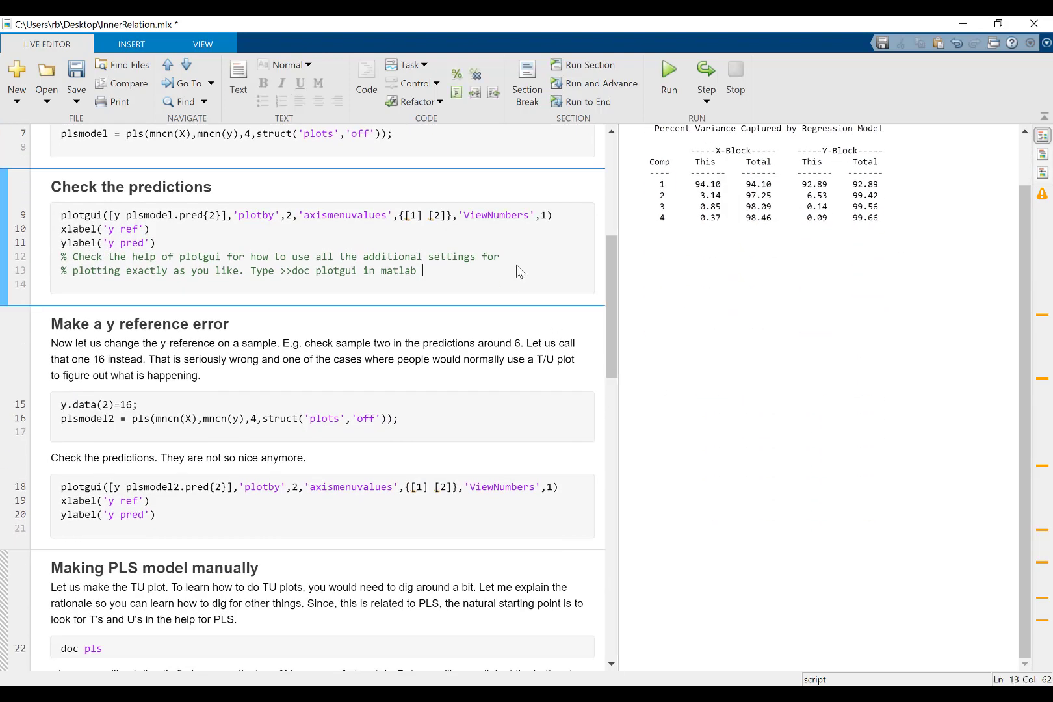
click(582, 68)
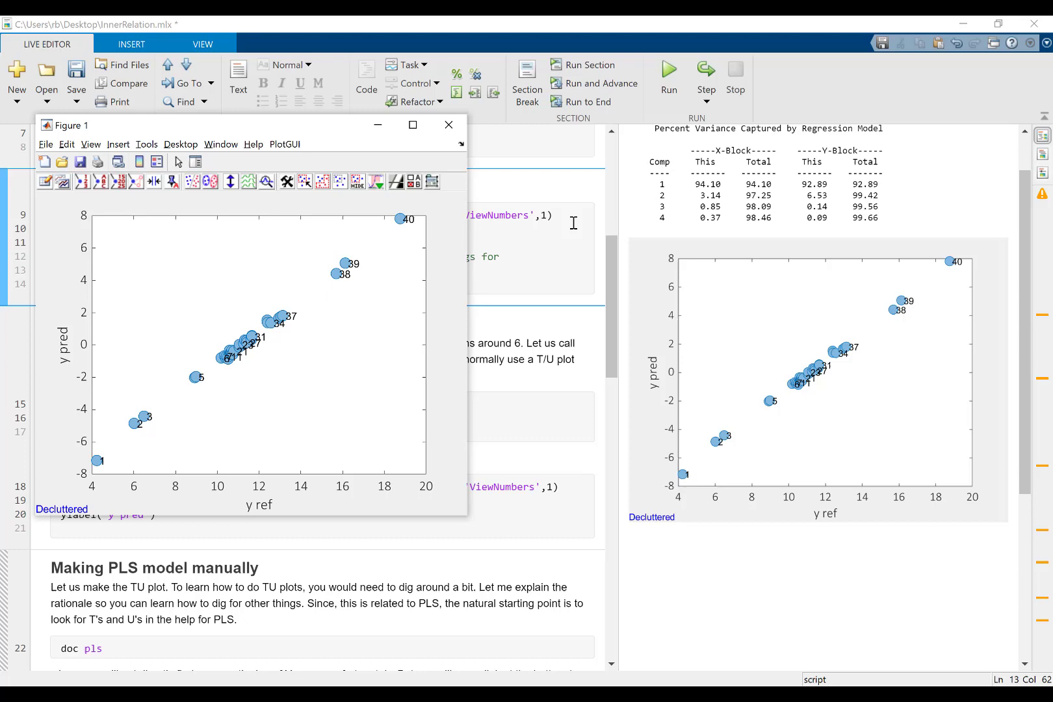
click(381, 133)
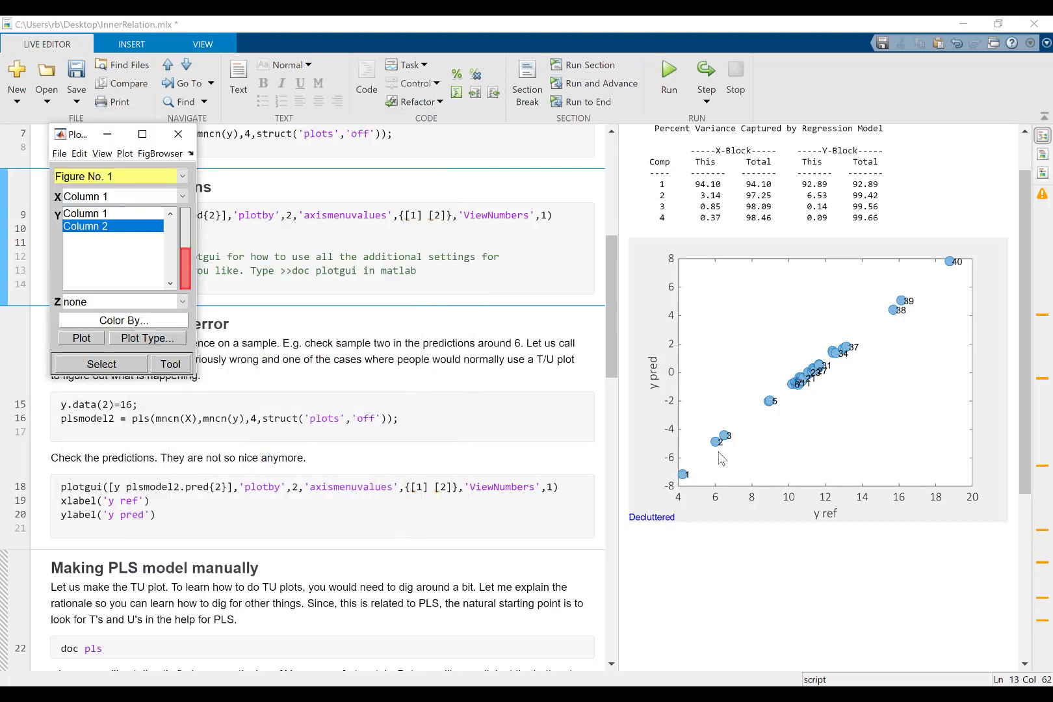
click(107, 134)
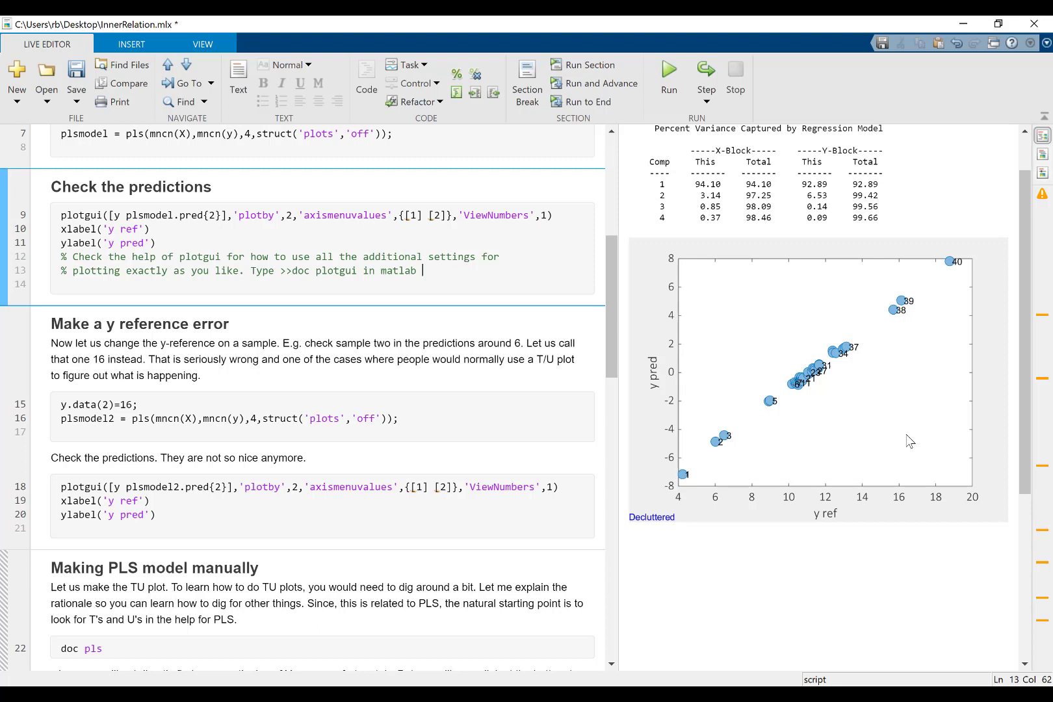
Refit the model with sample 2's y set to 16, giving 81.90% Y-block variance.
click(412, 416)
click(134, 405)
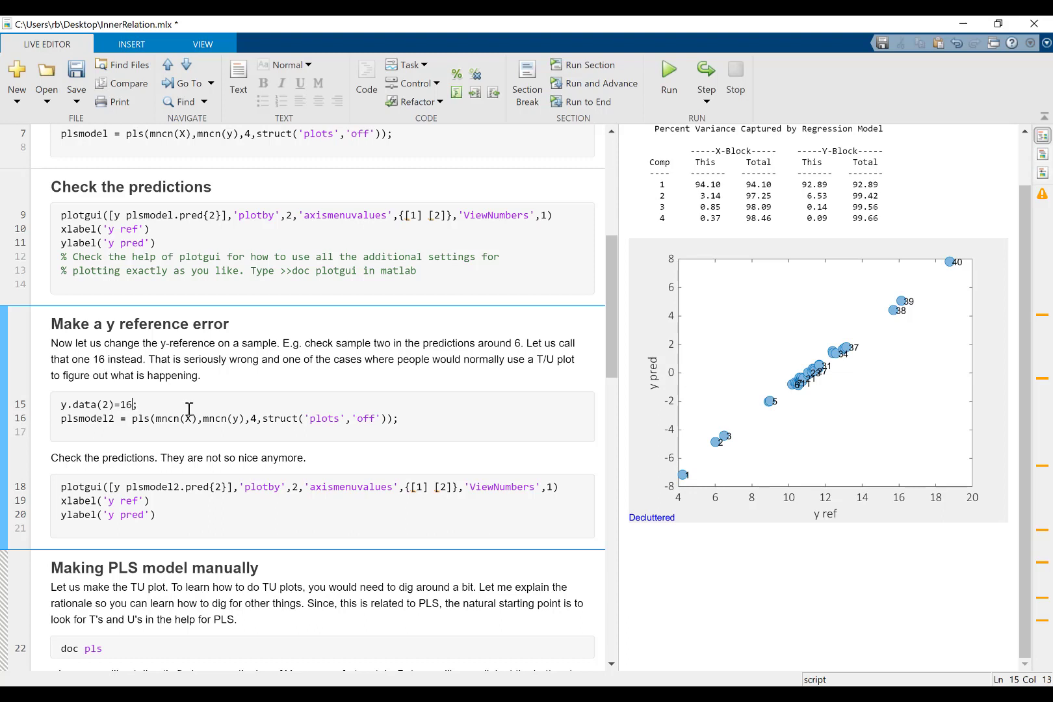
click(296, 408)
click(149, 501)
click(334, 439)
click(583, 69)
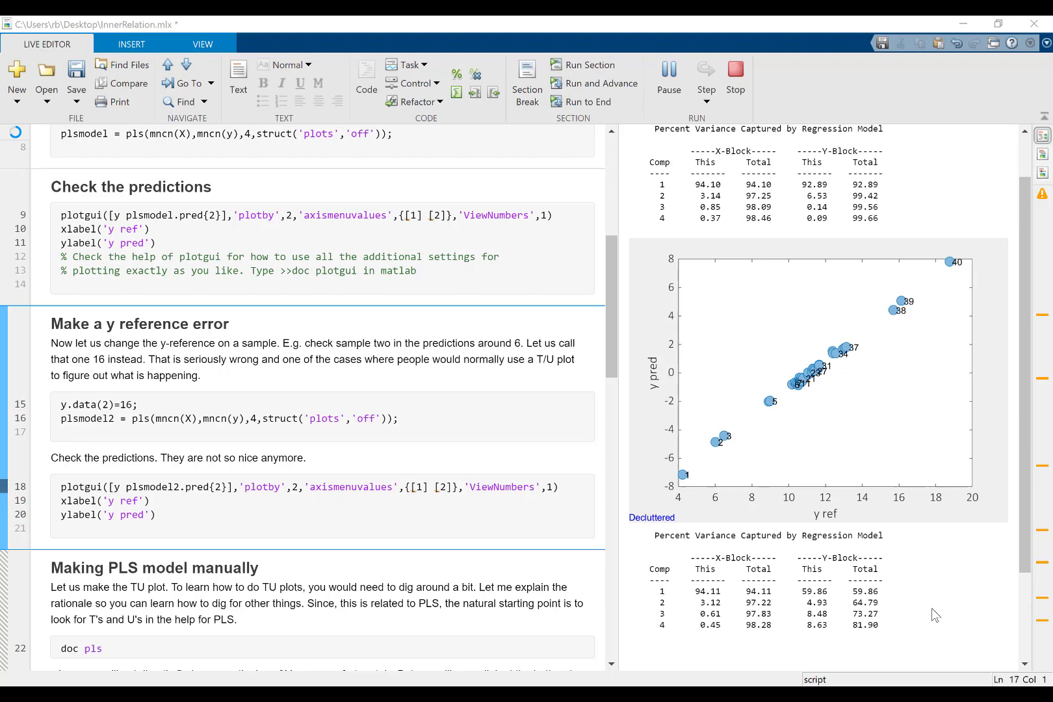
click(1025, 666)
click(1025, 666)
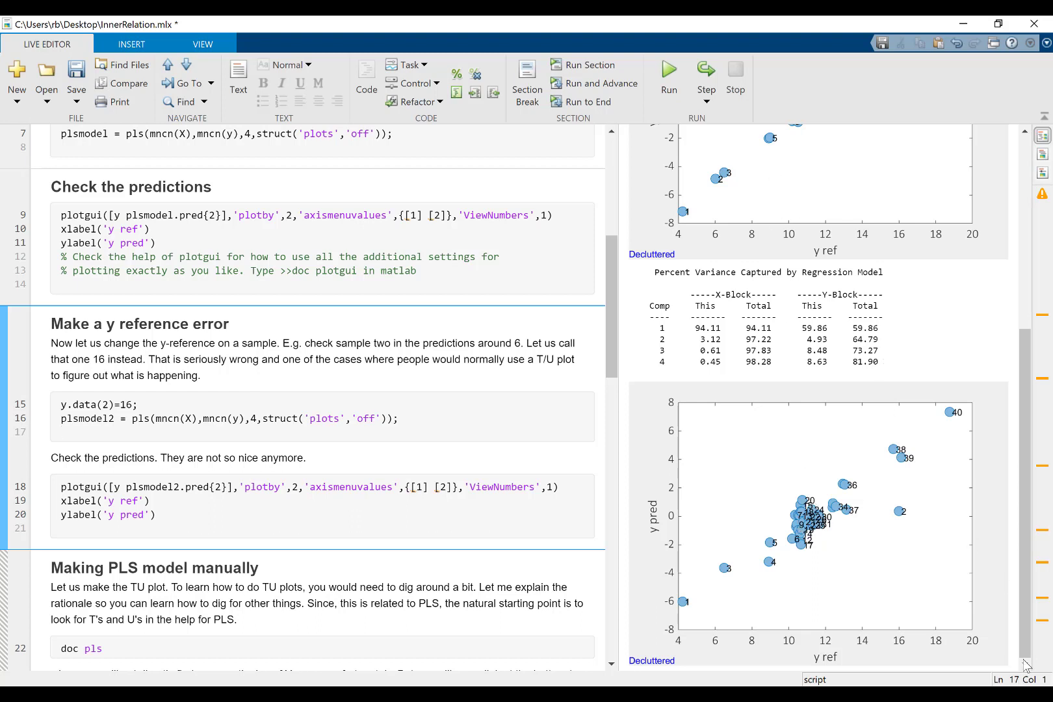
Run the manual PLS section, opening the pls documentation and computing T and U scores with nippls.
click(611, 663)
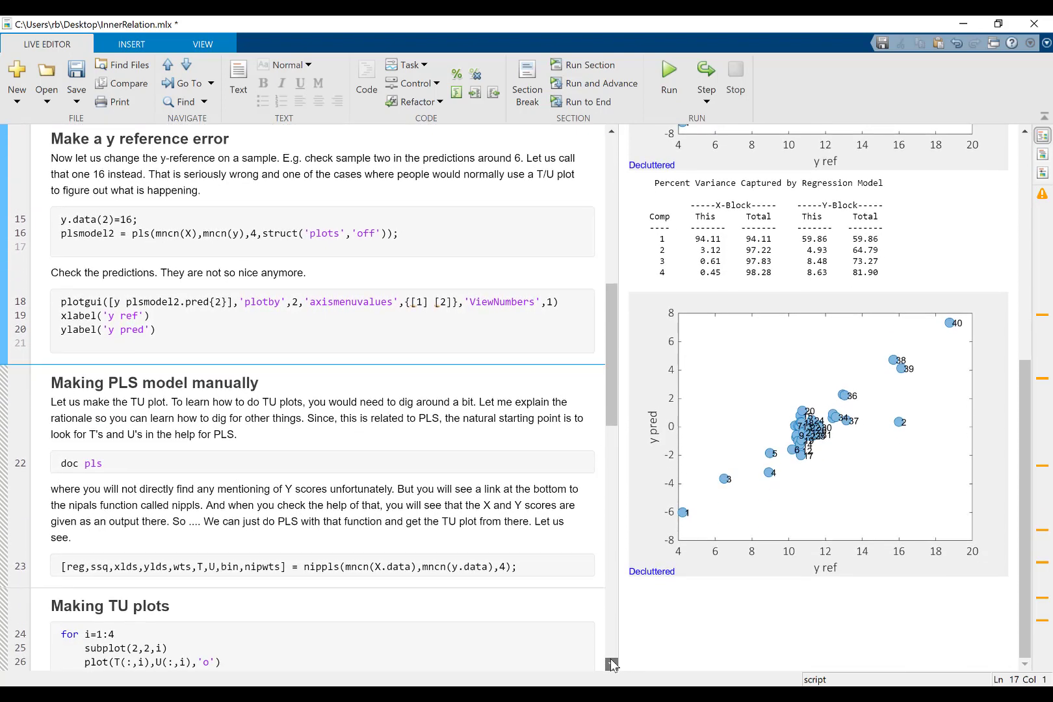
click(611, 664)
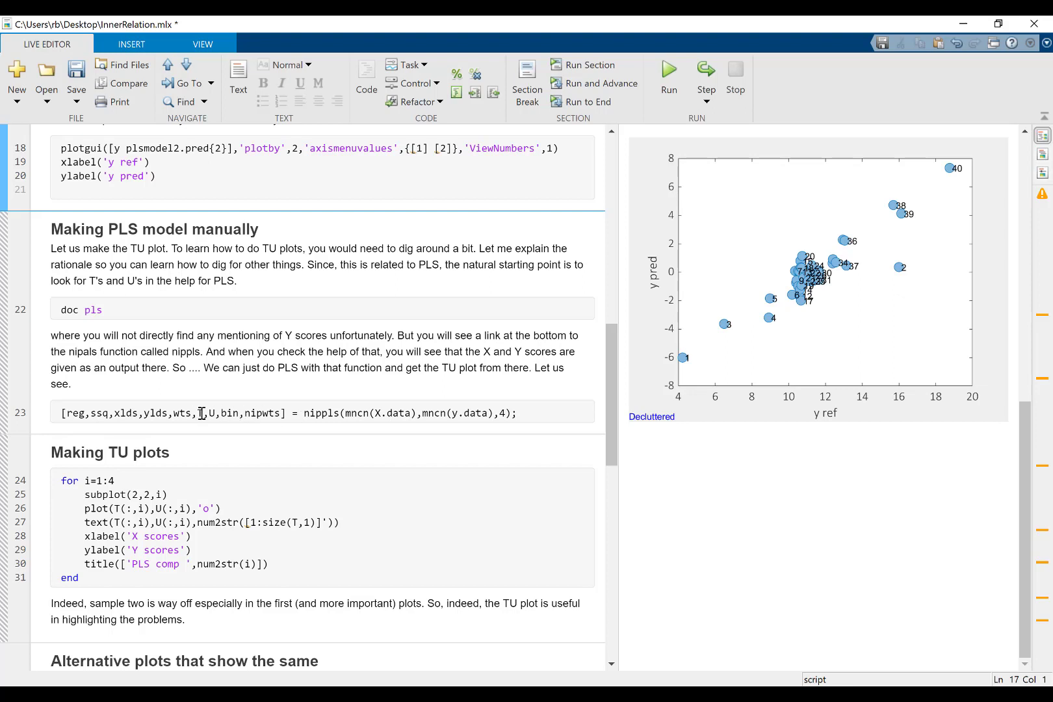
click(228, 429)
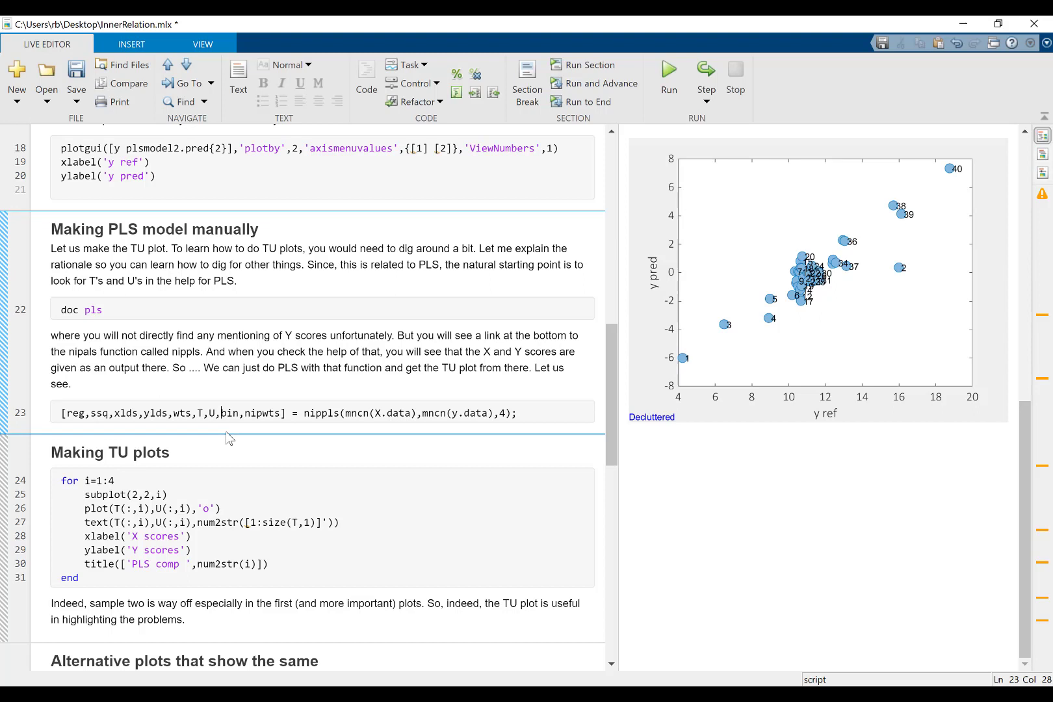
key(Left)
key(Left)
key(Left)
key(Left)
key(Left)
key(Right)
key(Right)
key(shift+Right)
click(339, 369)
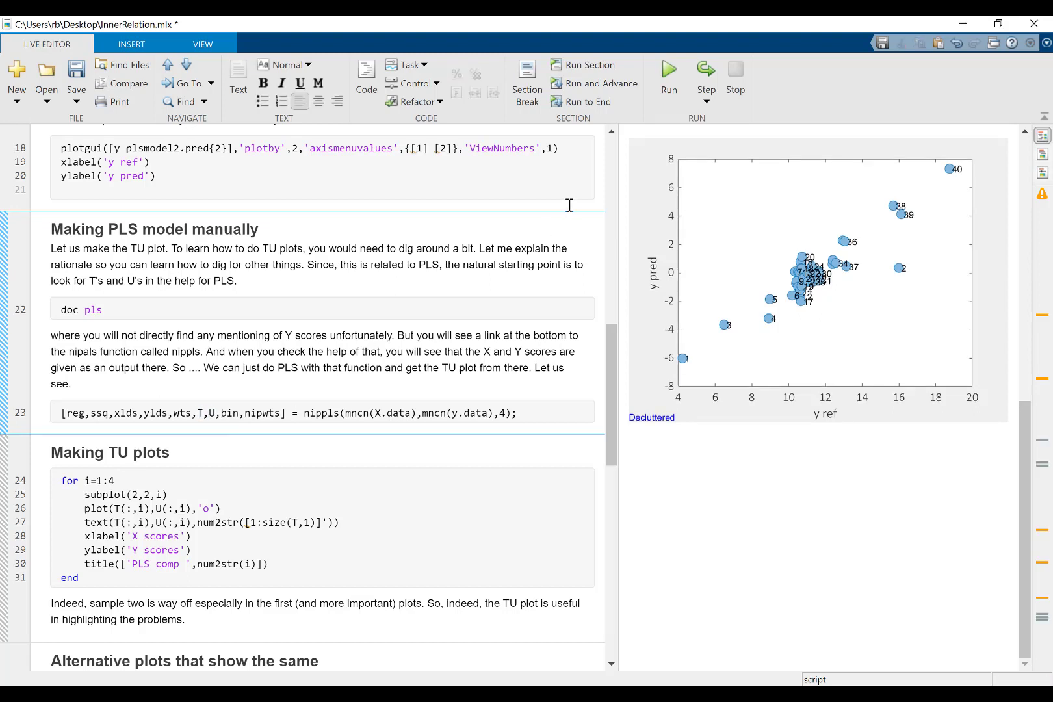
click(576, 71)
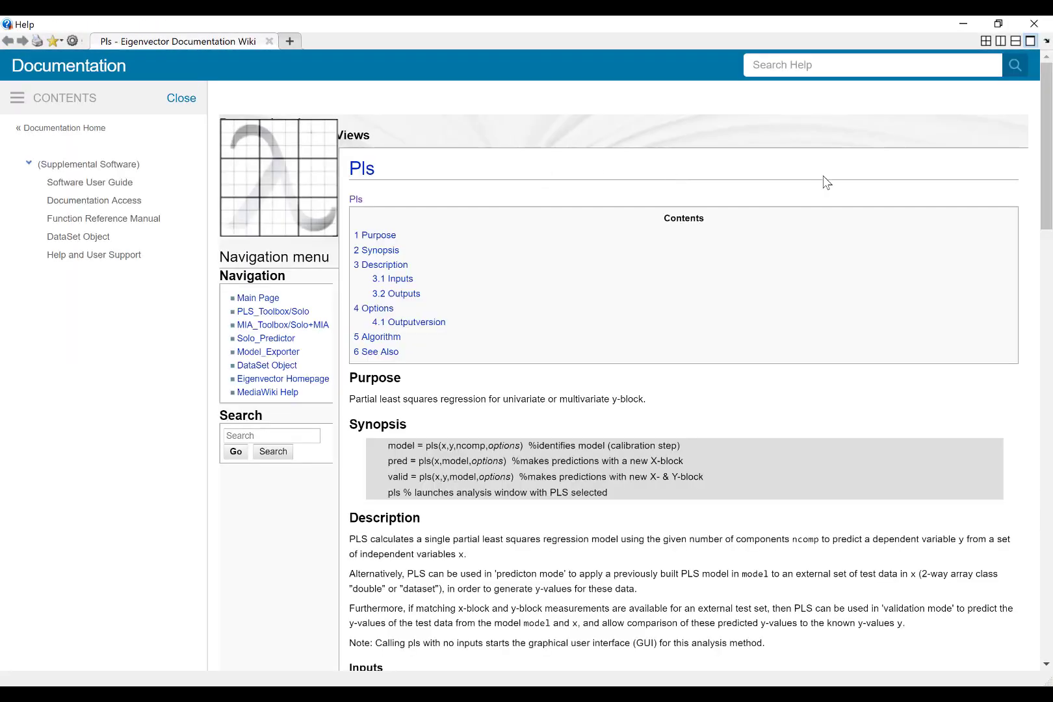
Close the Pls documentation window to return to the live script's manual PLS section.
click(1026, 26)
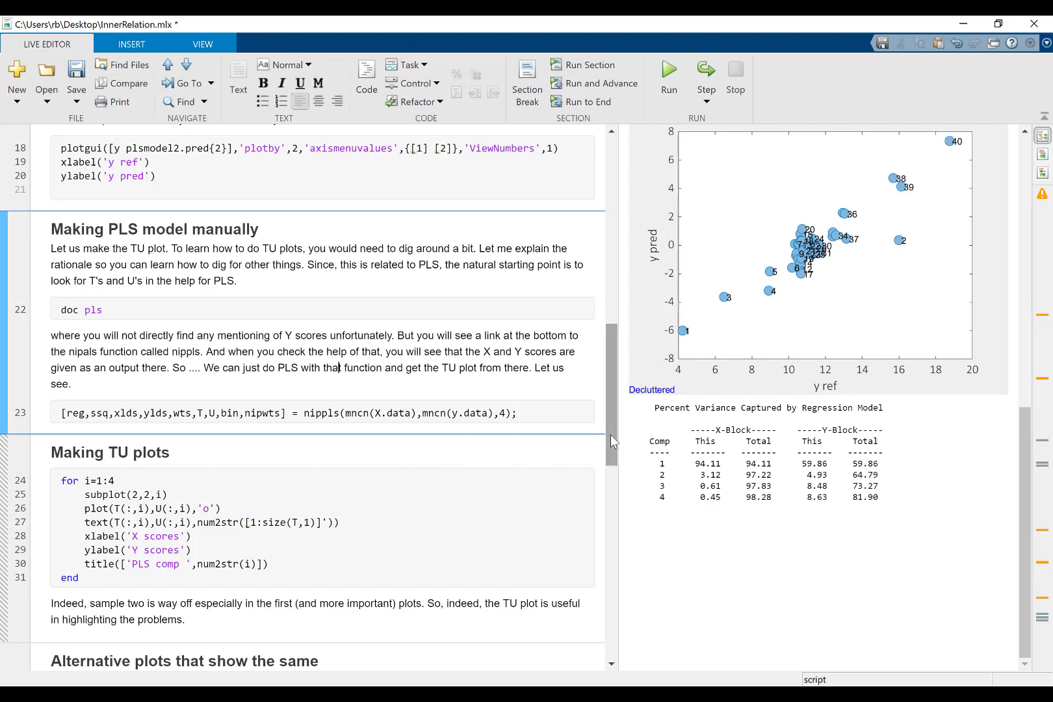
drag(611, 435, 611, 482)
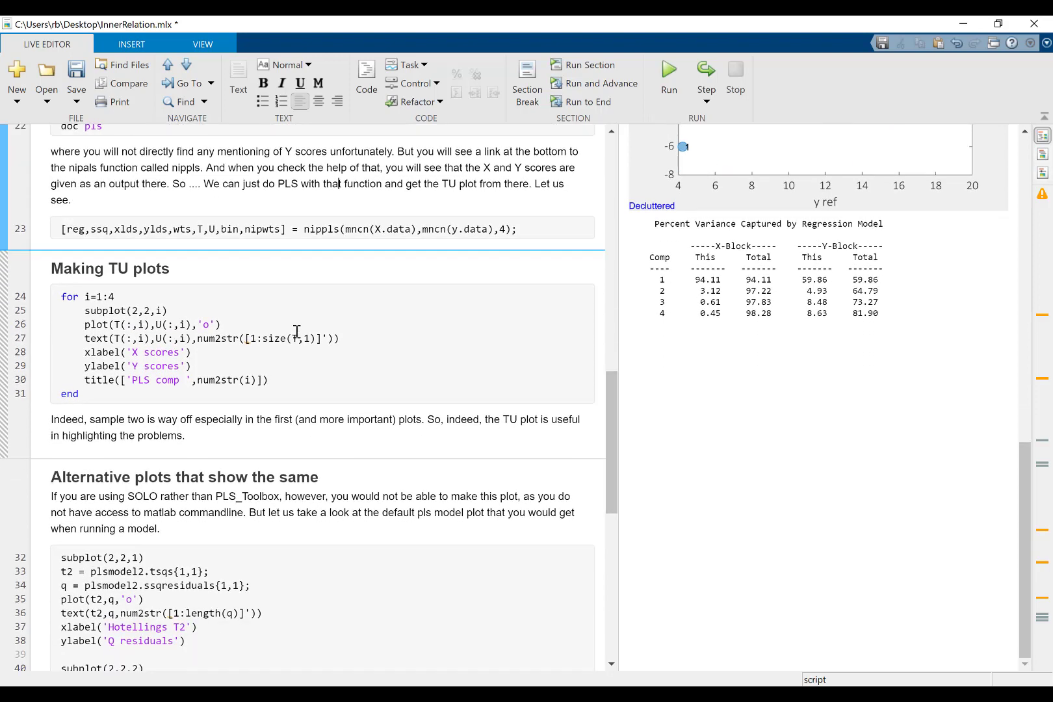
mouse_move(204, 230)
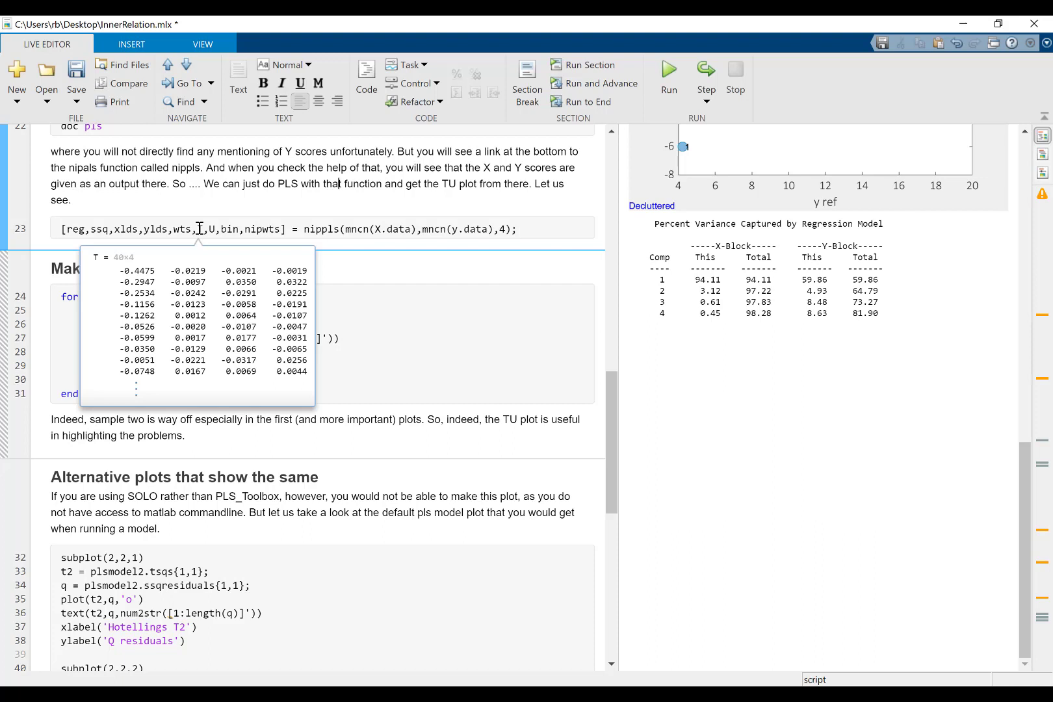
click(257, 304)
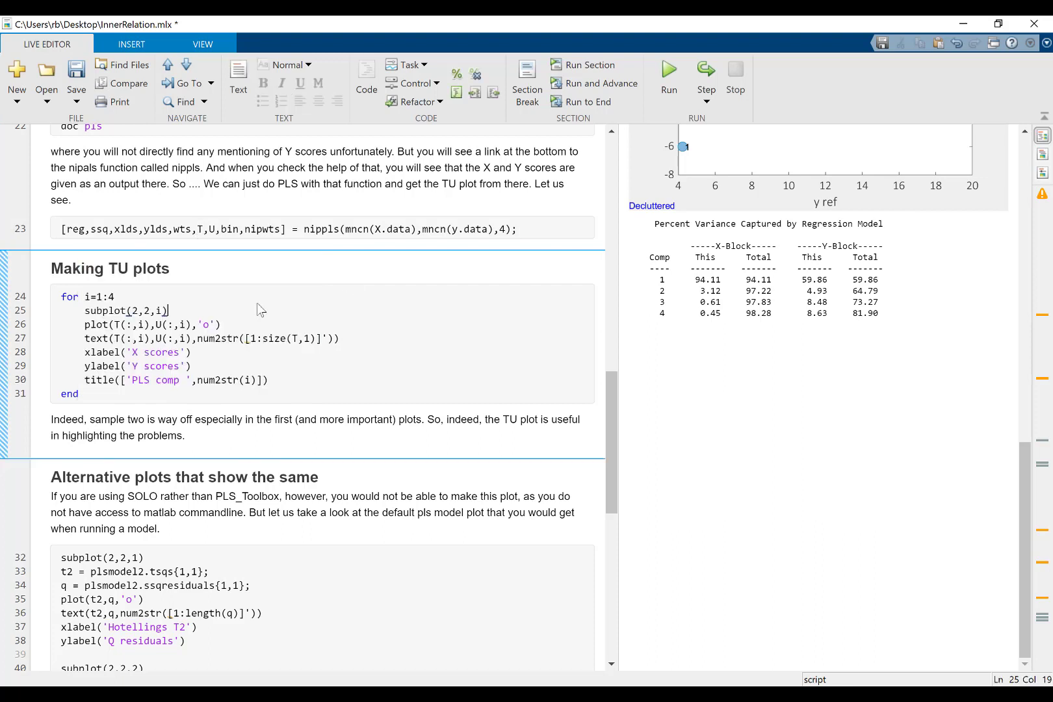
Run the Making TU plots section to plot Y versus X scores for PLS components 1–4.
click(602, 70)
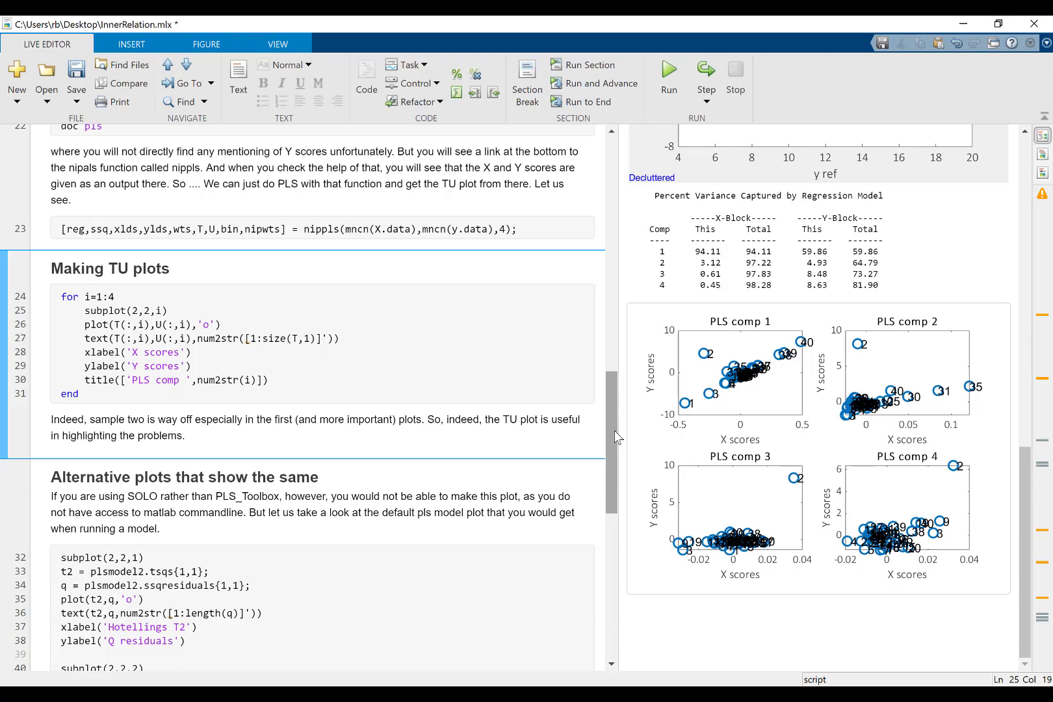
Scroll to the Alternative plots that show the same section and place the caret on line 46.
drag(607, 424, 614, 489)
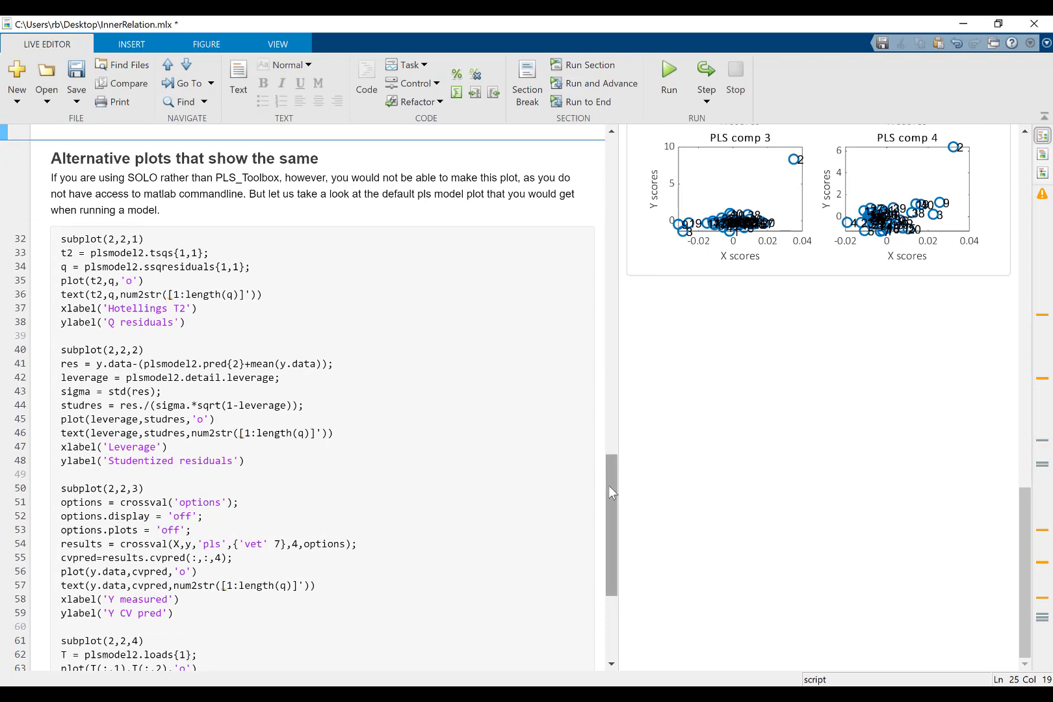
drag(609, 486, 609, 511)
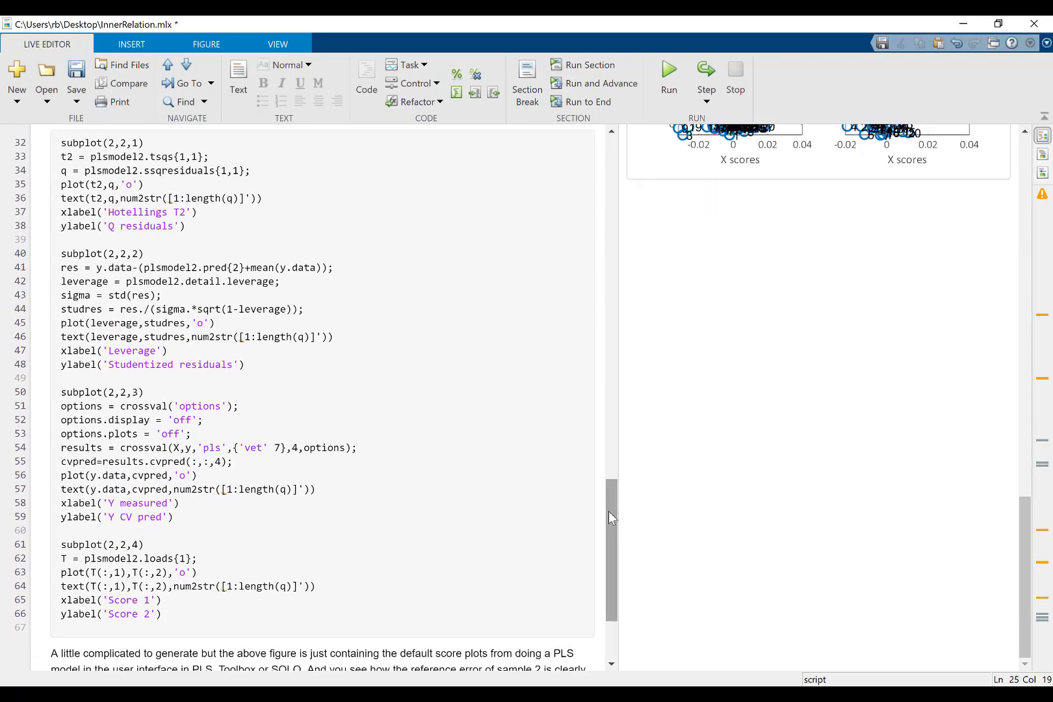
click(478, 344)
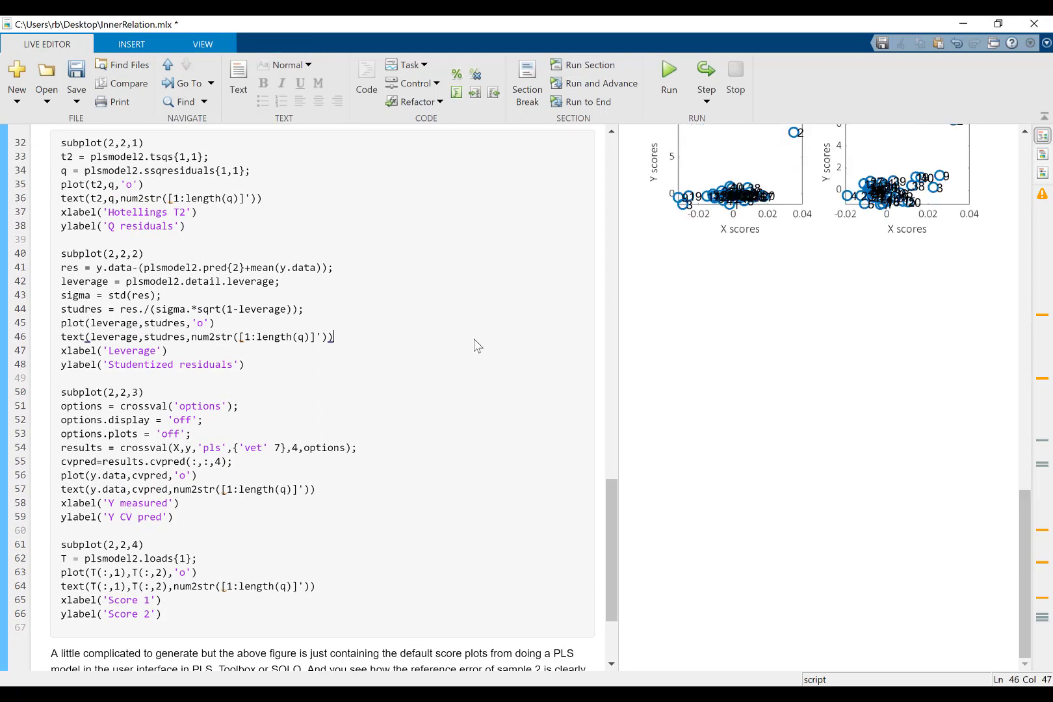
Run the alternative plots section: Q residuals vs T2, studentized residuals vs leverage, CV predictions, and scores.
click(587, 66)
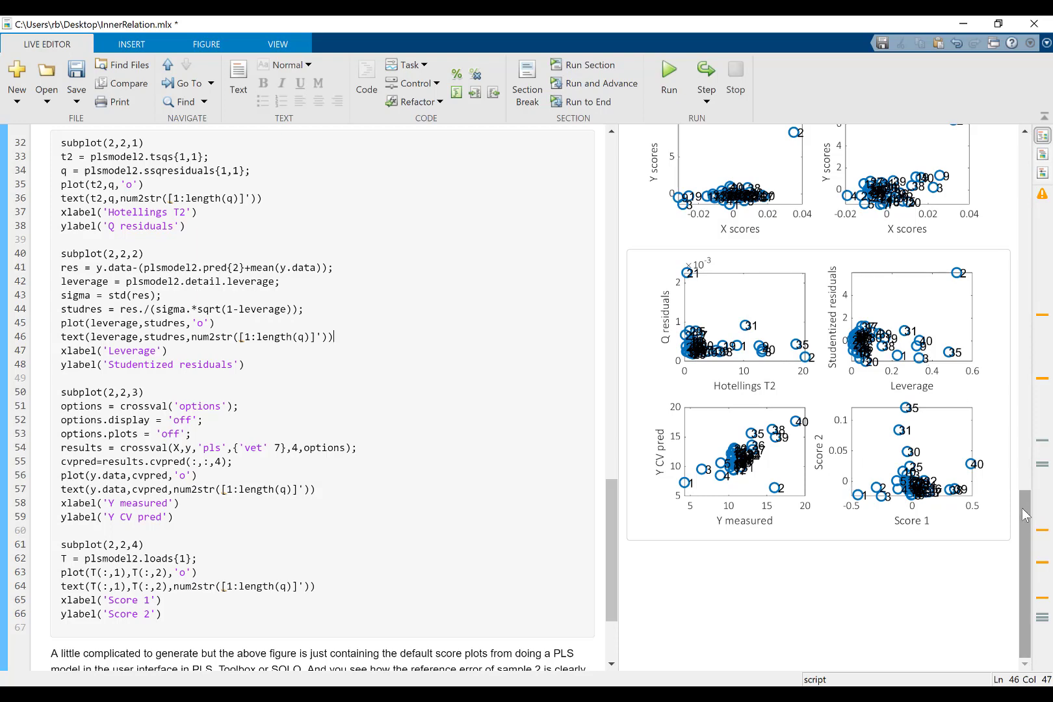
drag(1022, 507, 1022, 460)
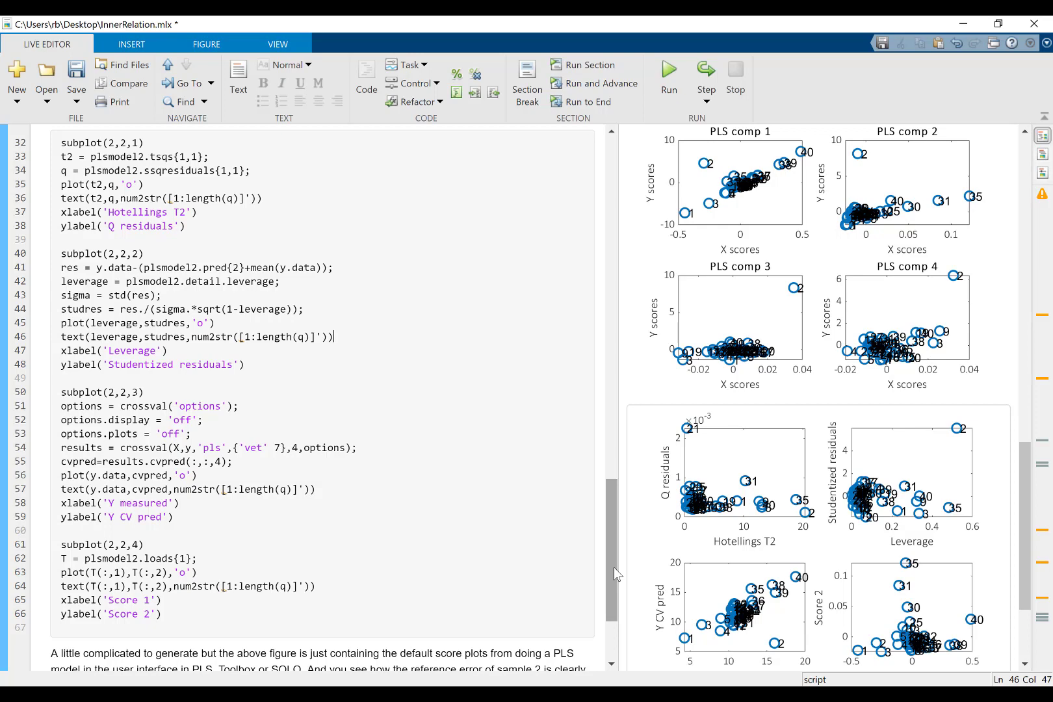
drag(613, 537, 606, 432)
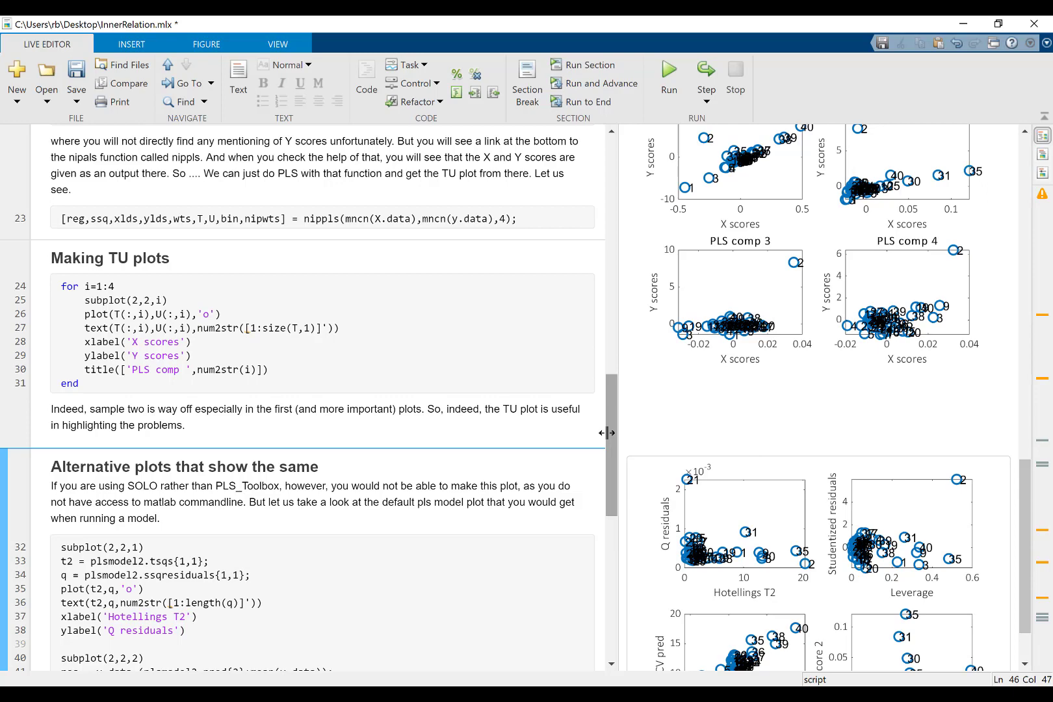
drag(613, 443, 605, 605)
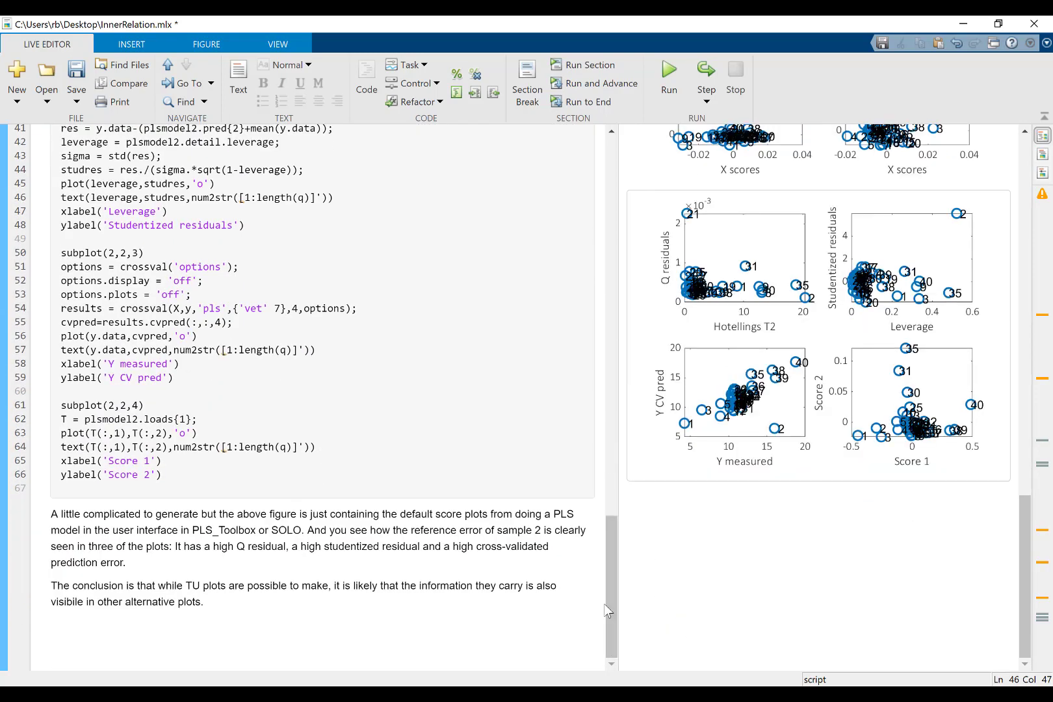